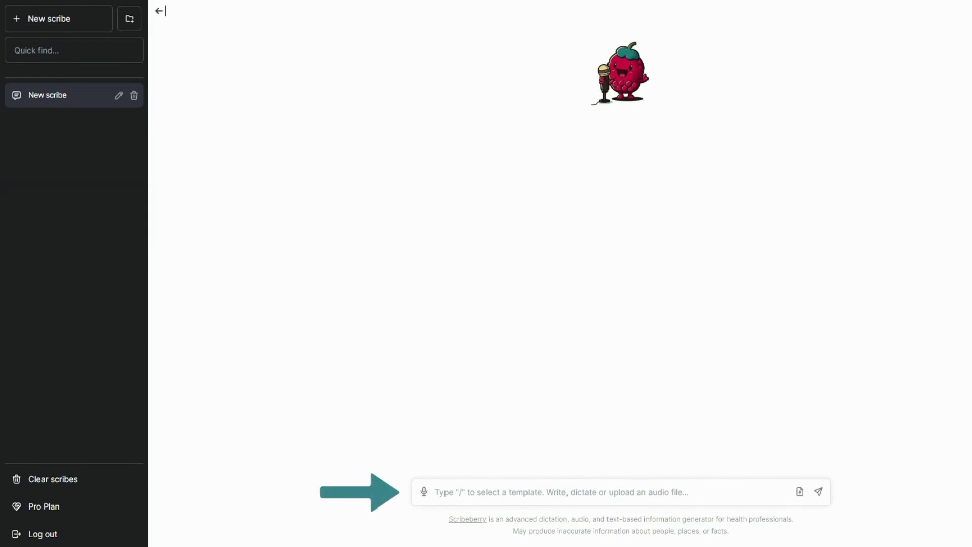
# Pick the SOAP Note template via /soap and enter '35yoM with rt ankle injury. soccer injury x 2 weeks ago. standard note'
pyautogui.click(557, 492)
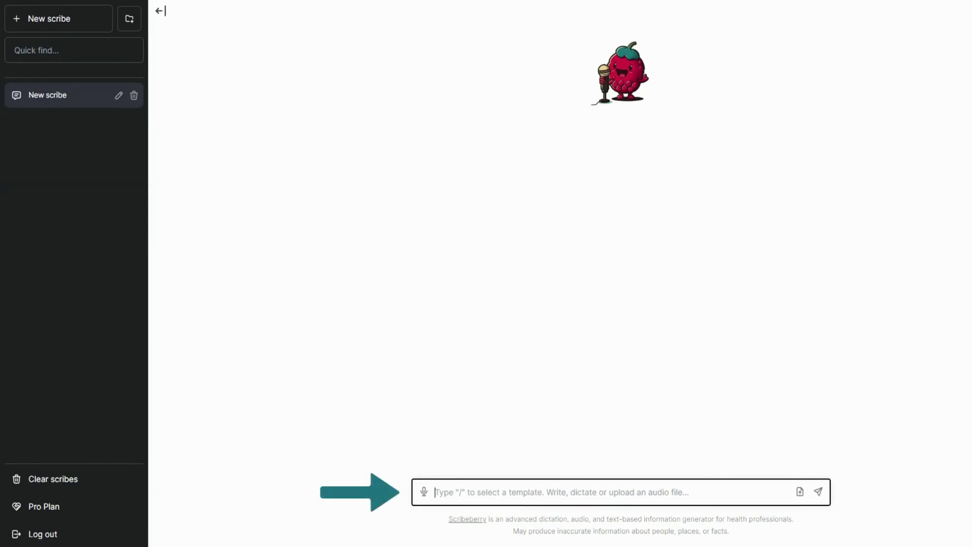
pyautogui.write('/')
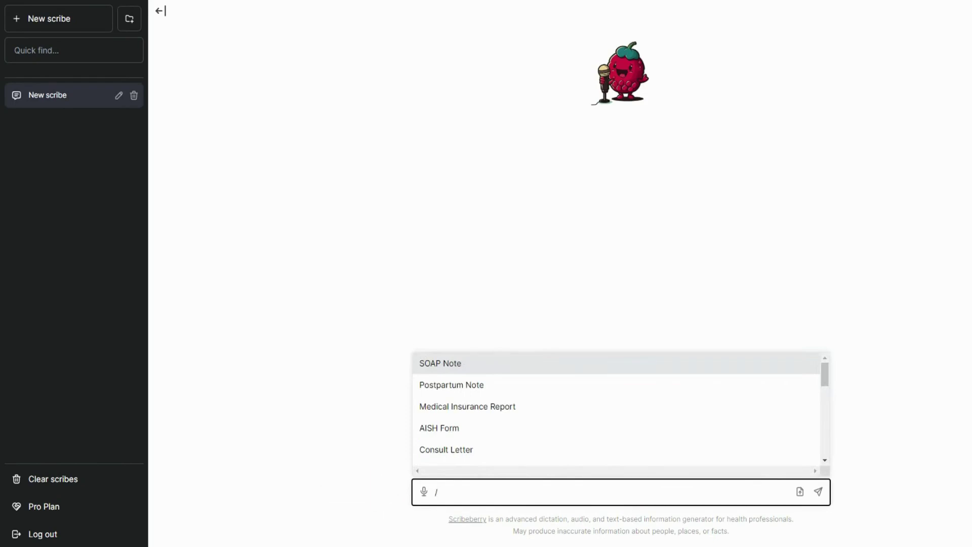
pyautogui.write('soap')
pyautogui.click(503, 456)
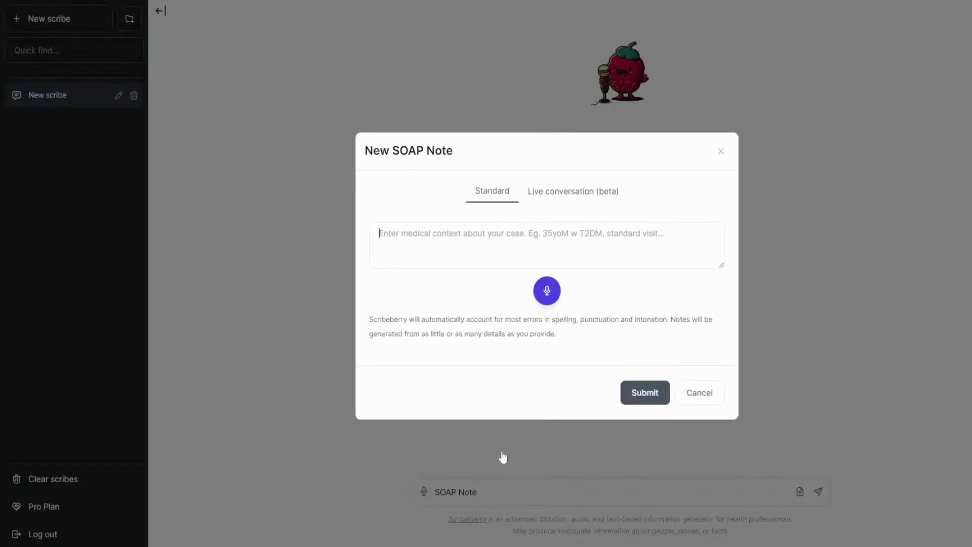
pyautogui.write('35yo')
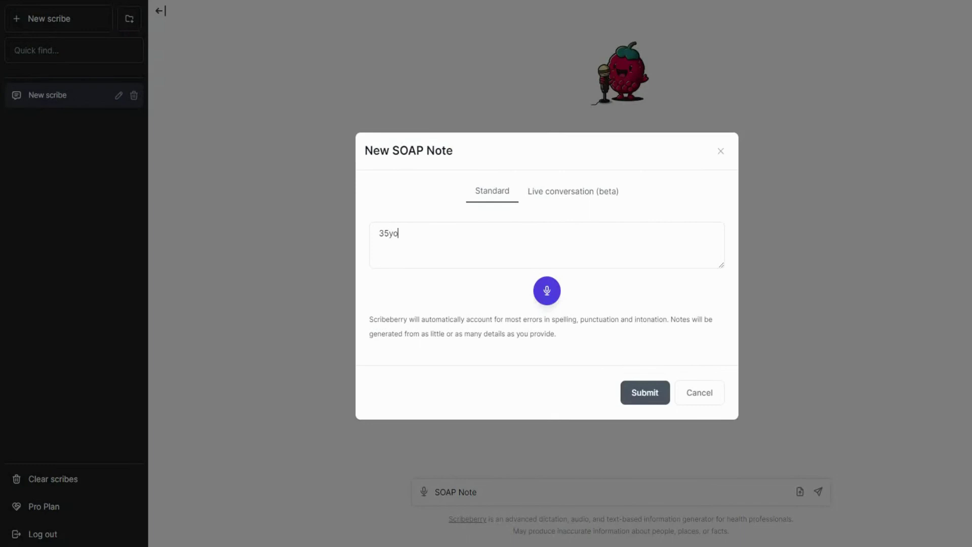
pyautogui.write('M with rt ankle injury. soccer injury')
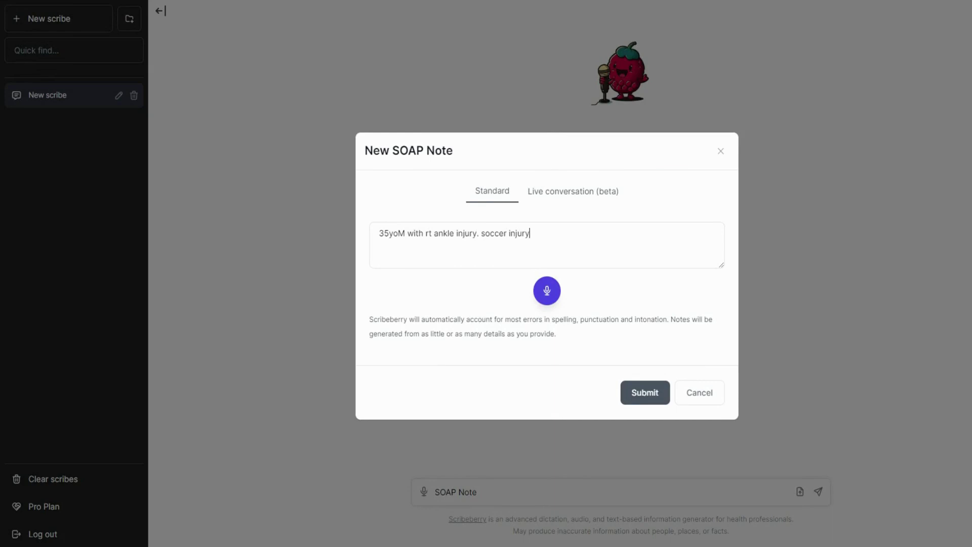
pyautogui.write(' x 2 weeks ago. standard note')
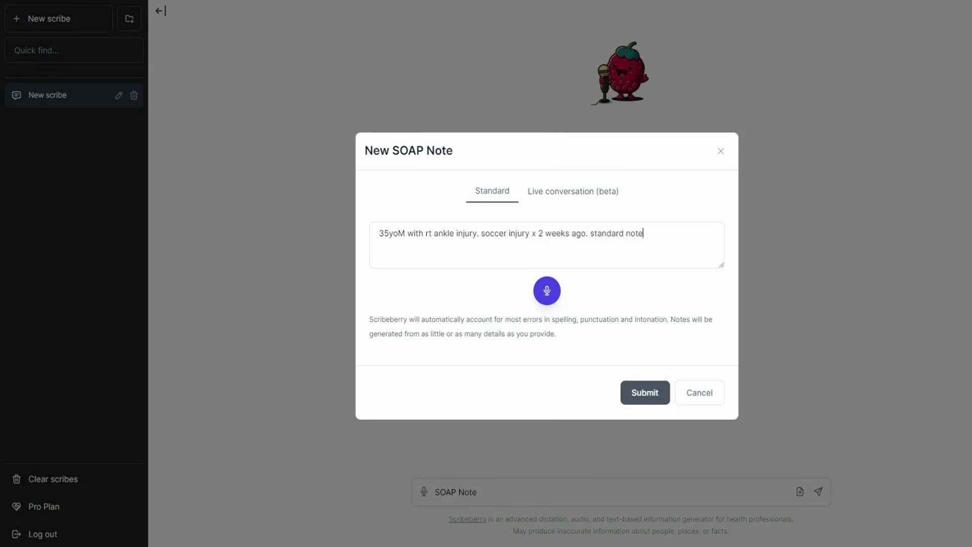
# Generate the SOAP note, then ask for a physiotherapist referral based on it for this patient
pyautogui.click(656, 395)
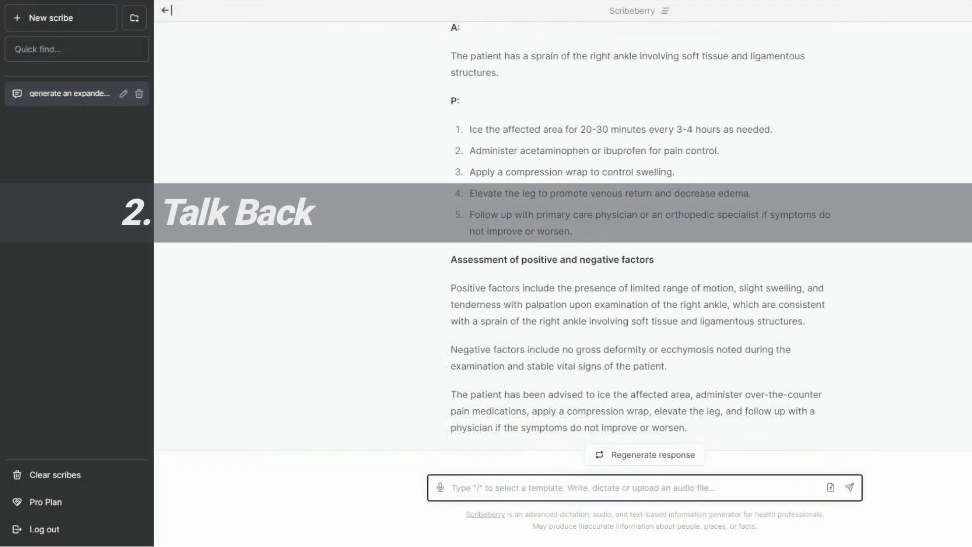
pyautogui.write('gene')
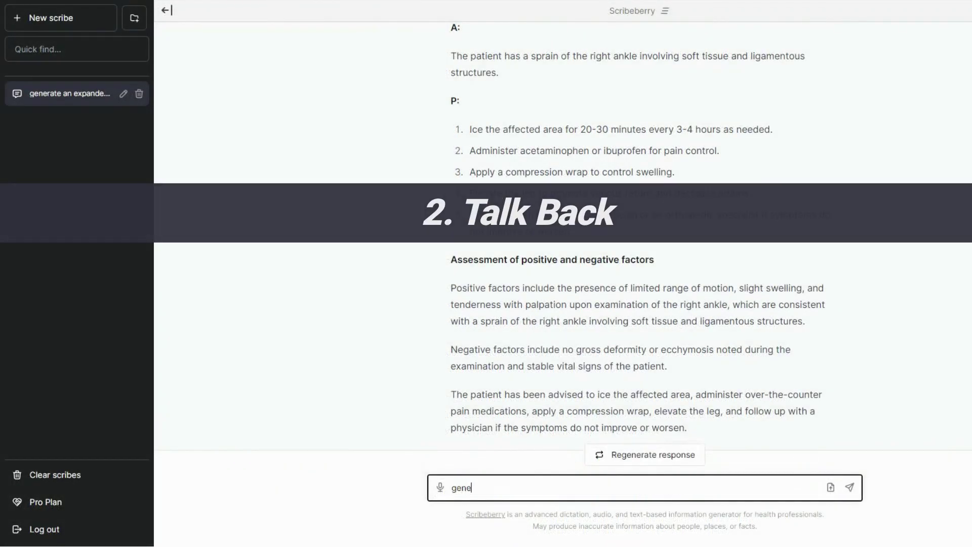
pyautogui.write('rate a referral to')
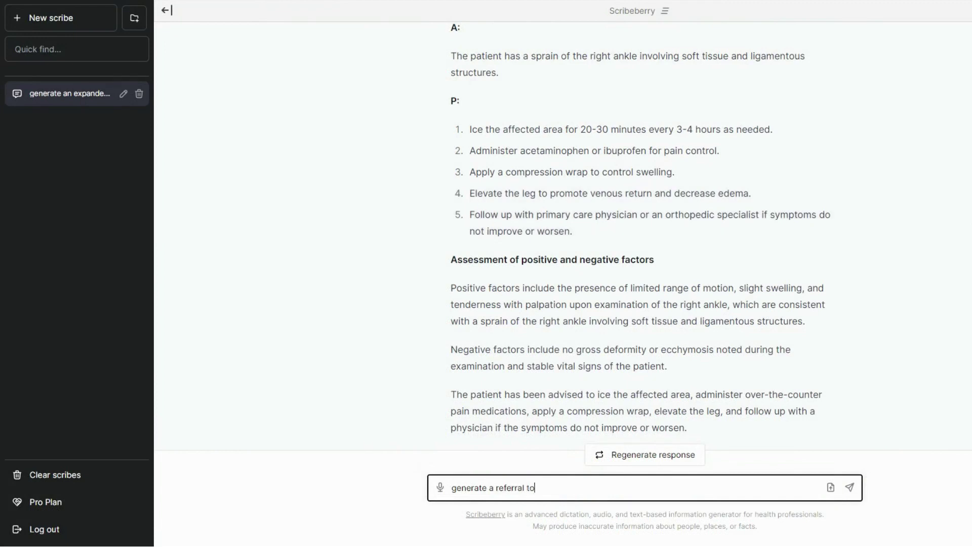
pyautogui.write(' a physiotherapist based on the above')
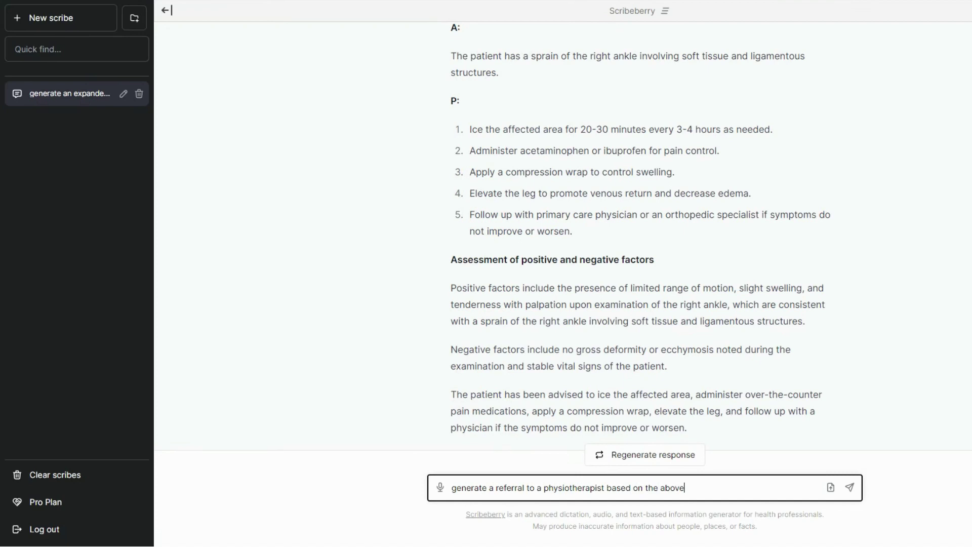
pyautogui.write(' for this patient')
pyautogui.press('Return')
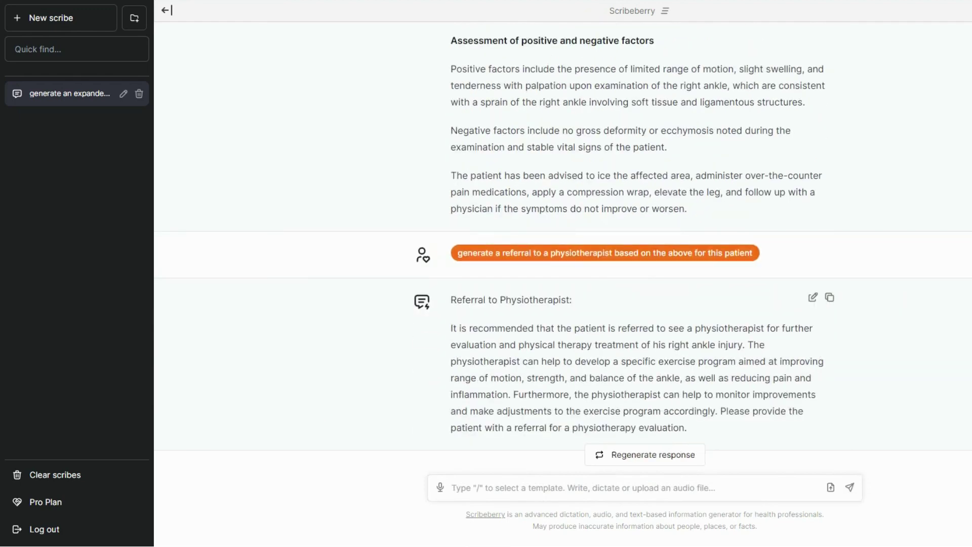
# Ask for the plan translated for the patient, who only speaks French
pyautogui.click(774, 487)
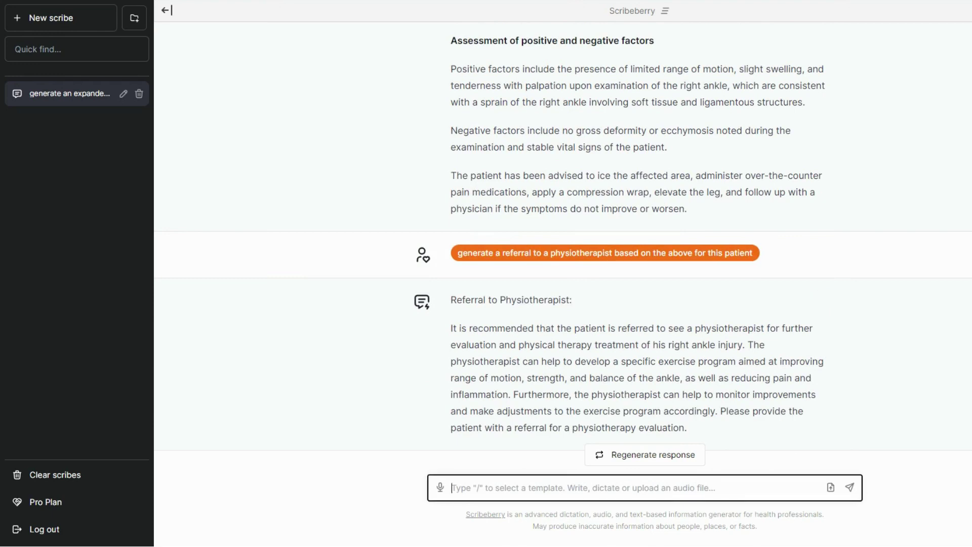
pyautogui.write('transla')
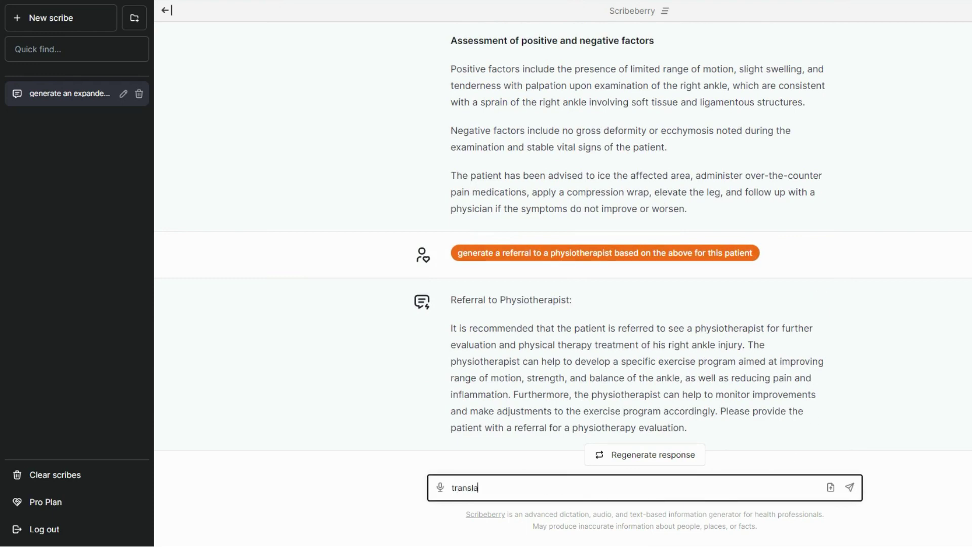
pyautogui.write('te the plan to the patient')
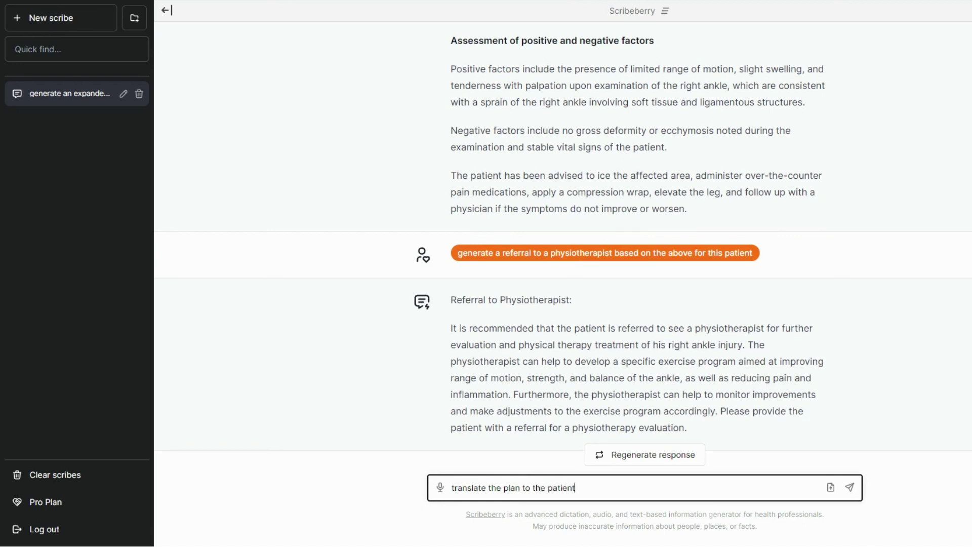
pyautogui.write('. he only speaks french.')
pyautogui.click(850, 487)
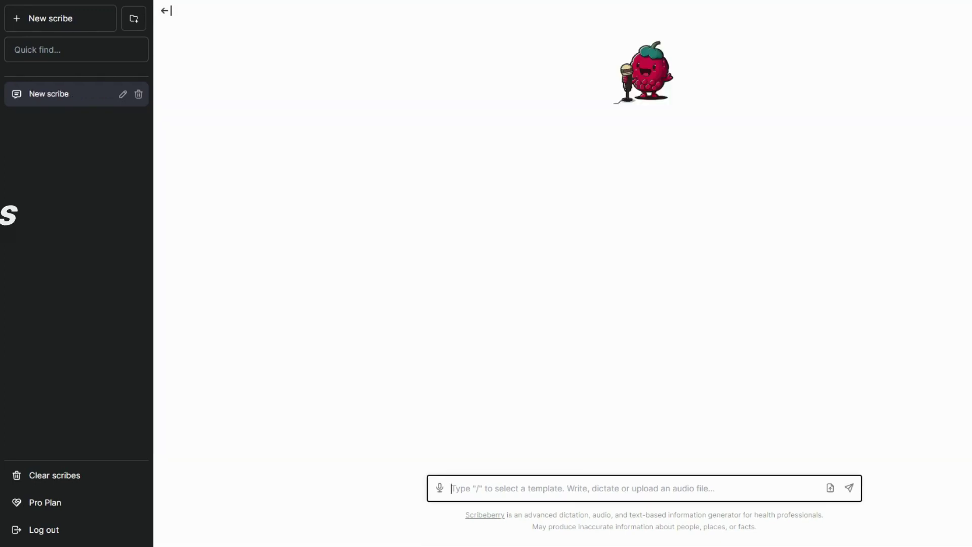
# Pick the Procedure Note template with /pr and submit the case details to generate it
pyautogui.write('/pr')
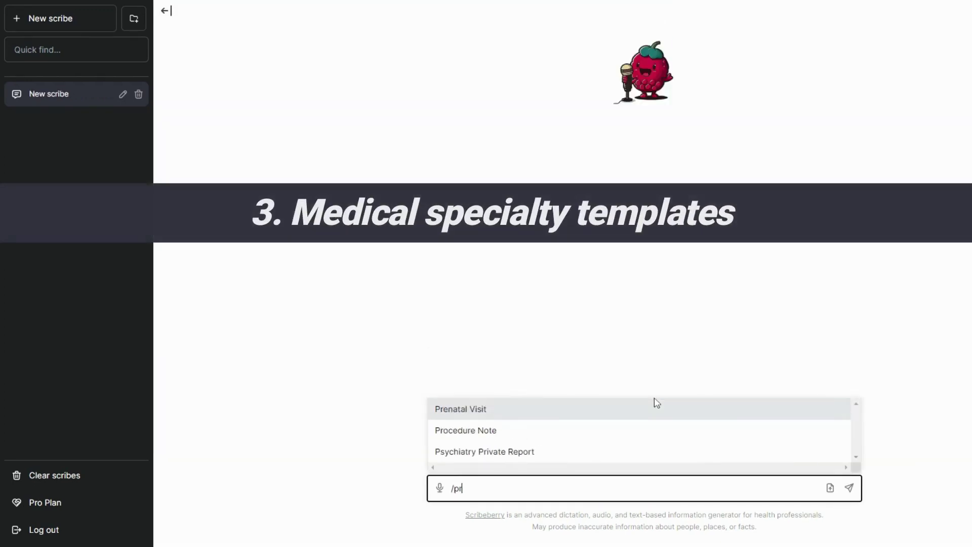
pyautogui.click(640, 436)
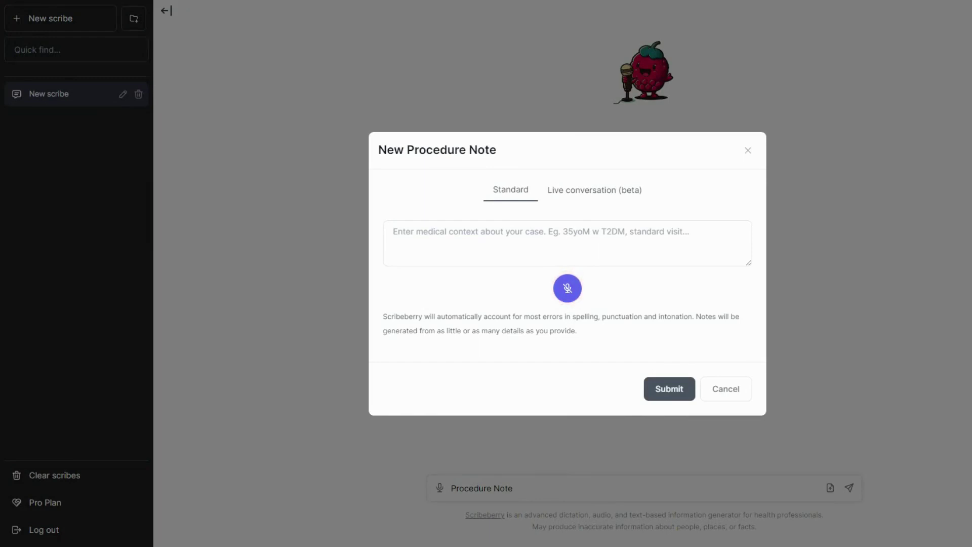
pyautogui.click(656, 388)
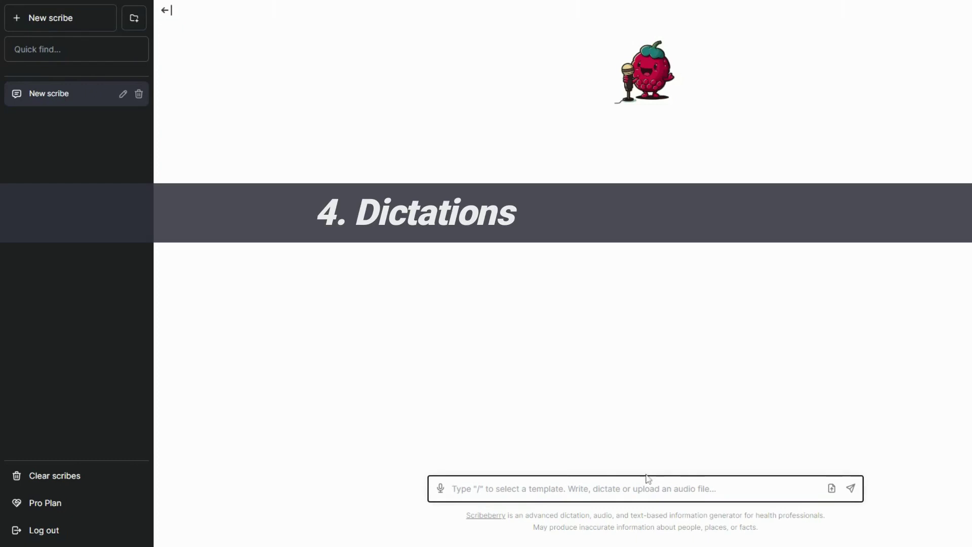
# Pick the Dictation template with /dic and record the spoken right ankle injury case
pyautogui.click(647, 480)
pyautogui.write('/dic')
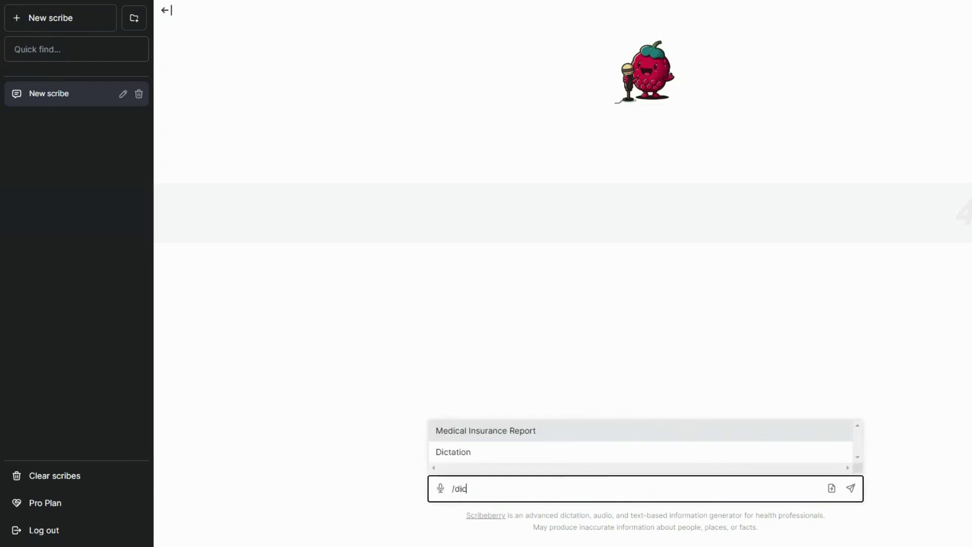
pyautogui.click(607, 454)
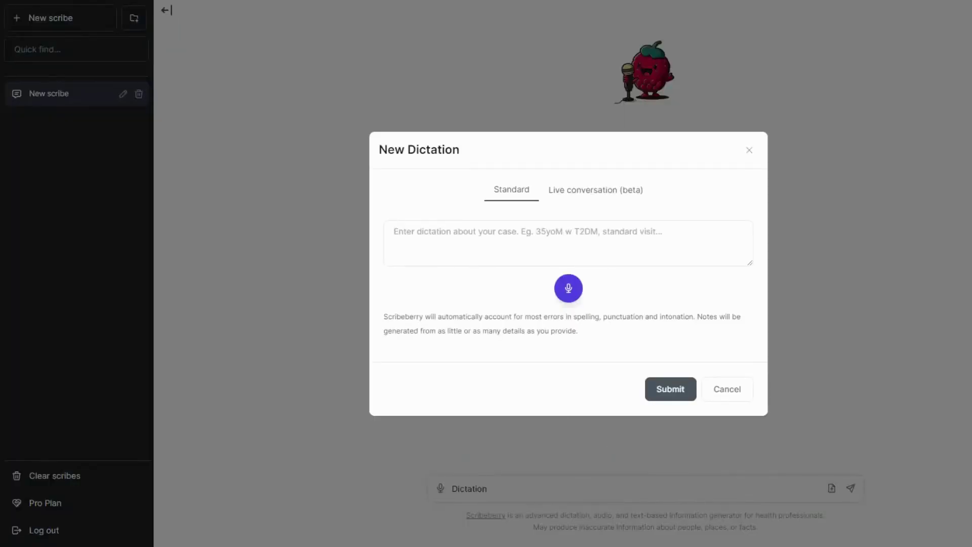
pyautogui.click(568, 287)
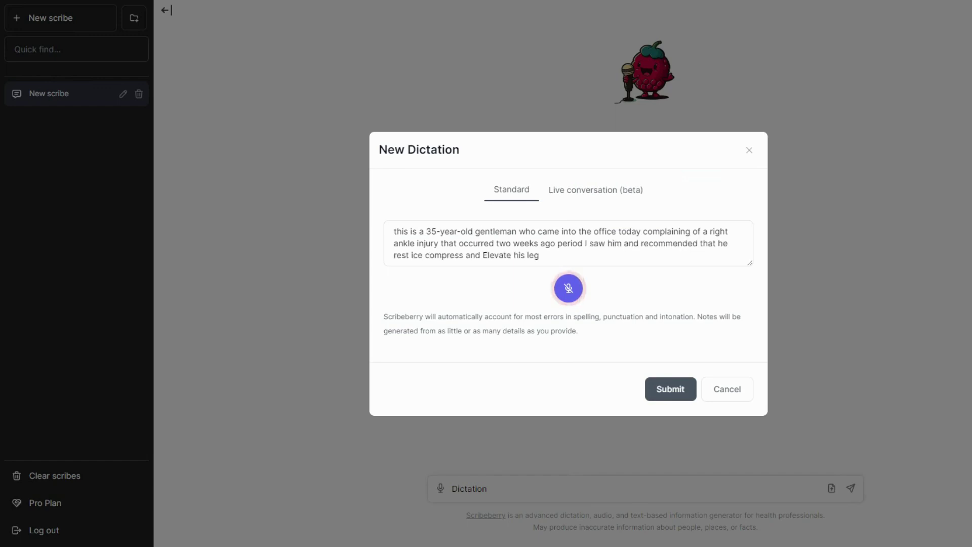
# Generate the note from the dictation, then request an orthopedic surgeon referral letter
pyautogui.click(664, 395)
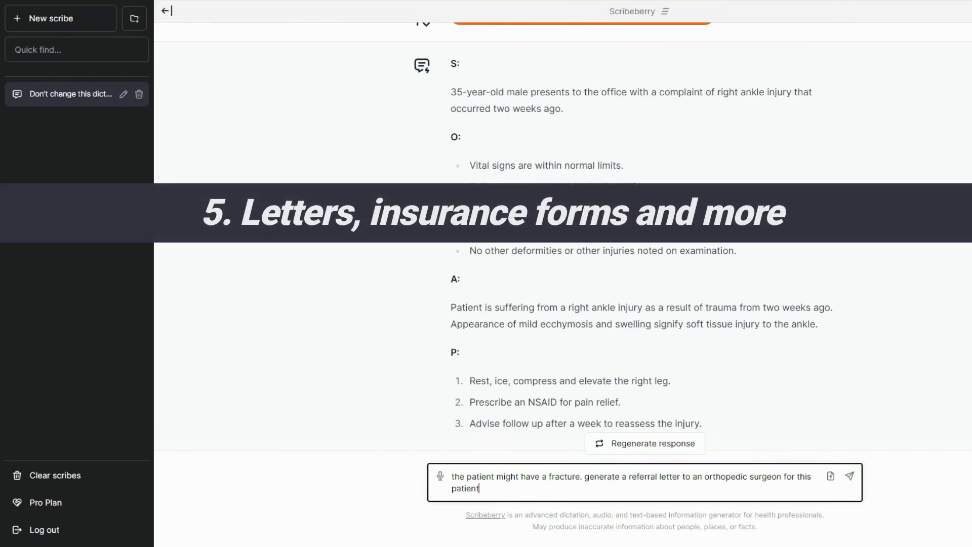
pyautogui.click(849, 477)
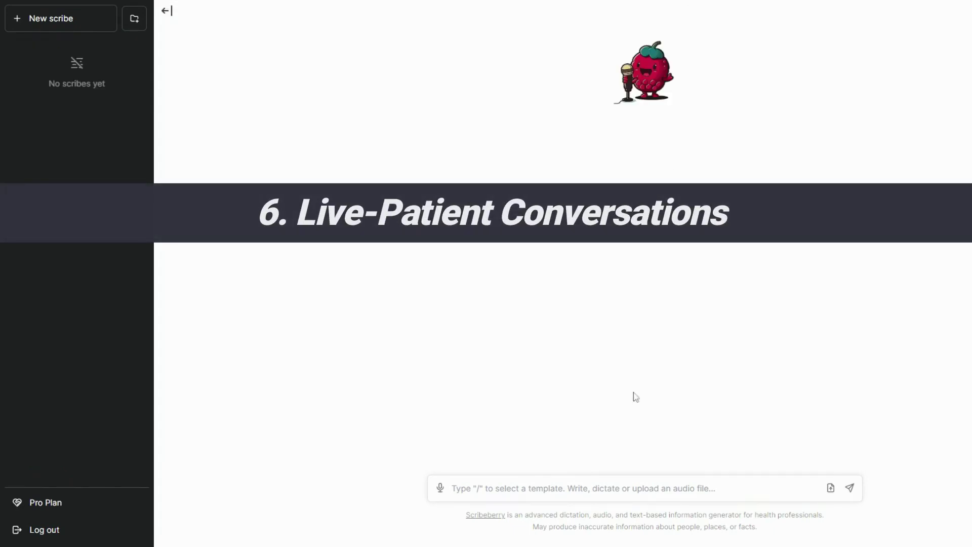
# Record the patient conversation in the SOAP Note's Live conversation (beta) mode and generate the note
pyautogui.click(615, 489)
pyautogui.write('/so')
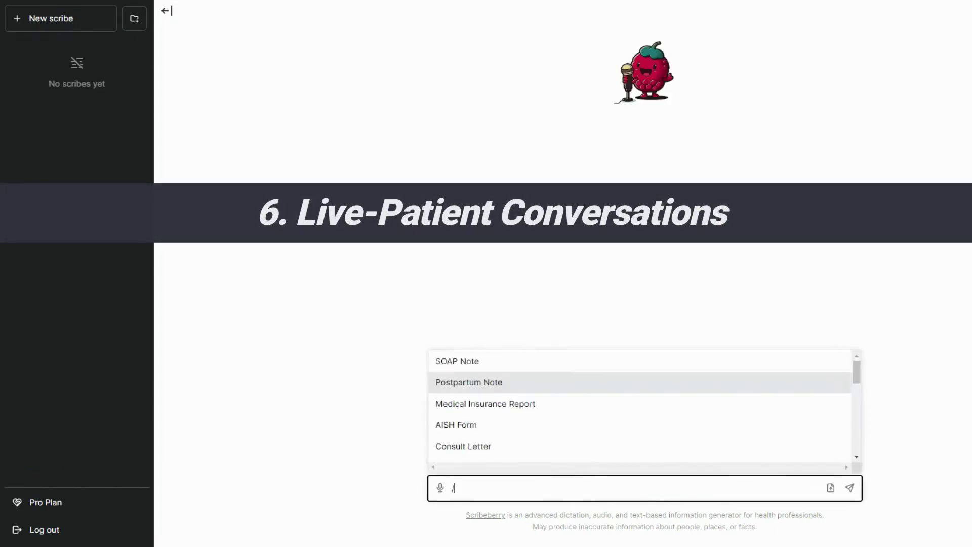
pyautogui.click(571, 455)
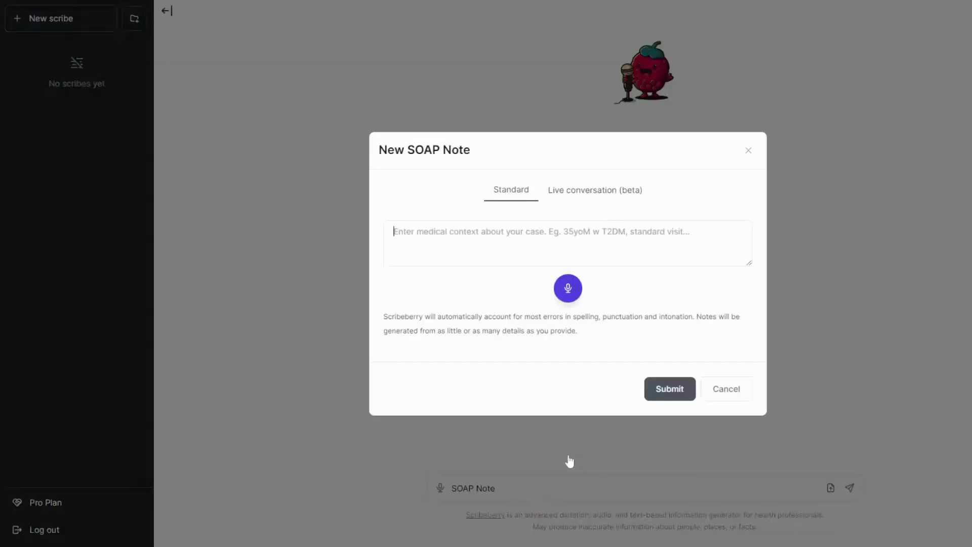
pyautogui.click(584, 200)
pyautogui.click(568, 286)
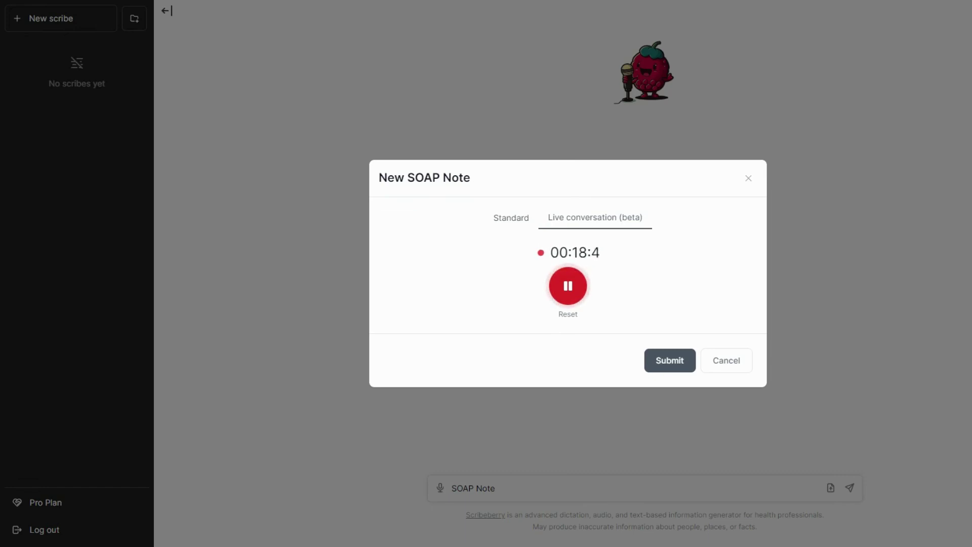
pyautogui.click(659, 363)
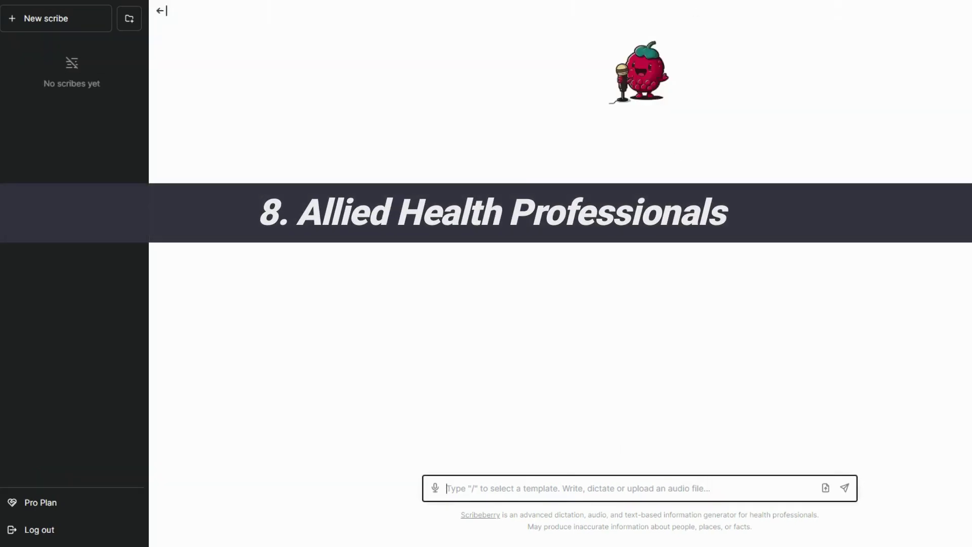
# Pick Pharmacy Complex Care Plan via /pha, enter 'lasix 40mg, lisinopril 10mg, sertraline 50mg' and submit
pyautogui.write('/pha')
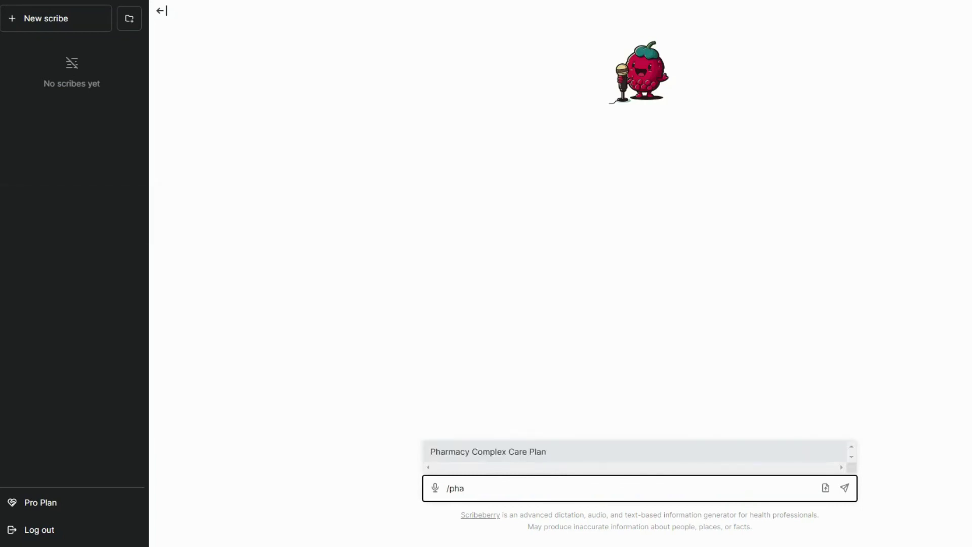
pyautogui.click(604, 452)
pyautogui.write('las')
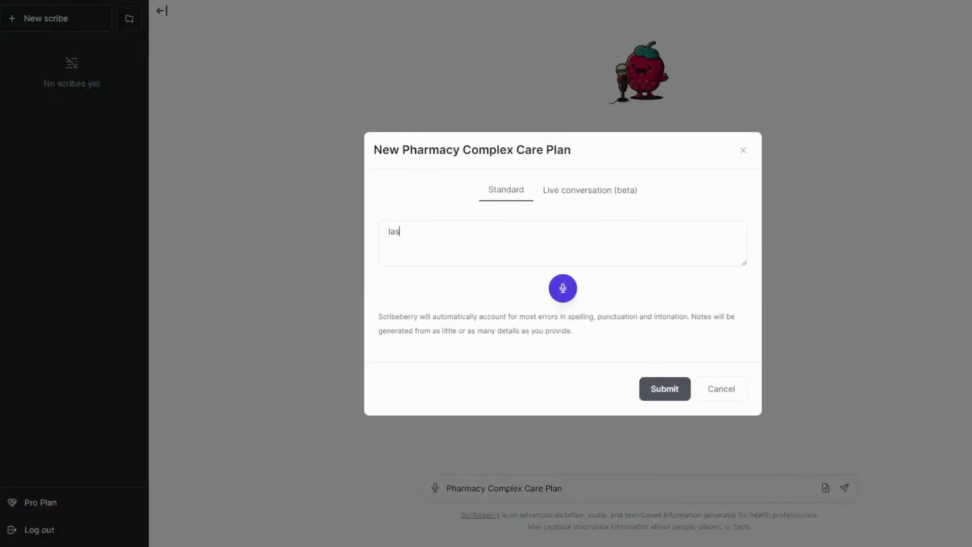
pyautogui.write('ix 40mg, lisinopril 10mg, ')
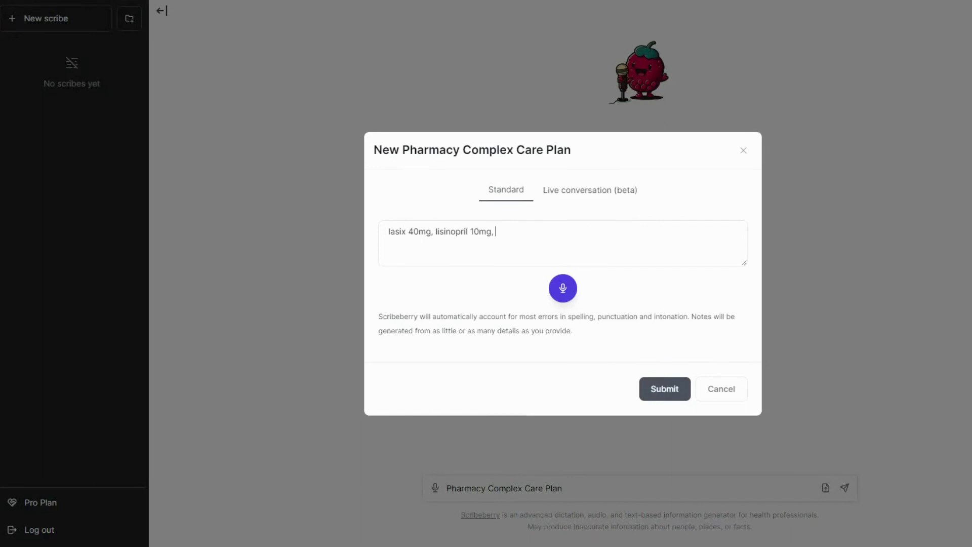
pyautogui.write('sertraline 50mg')
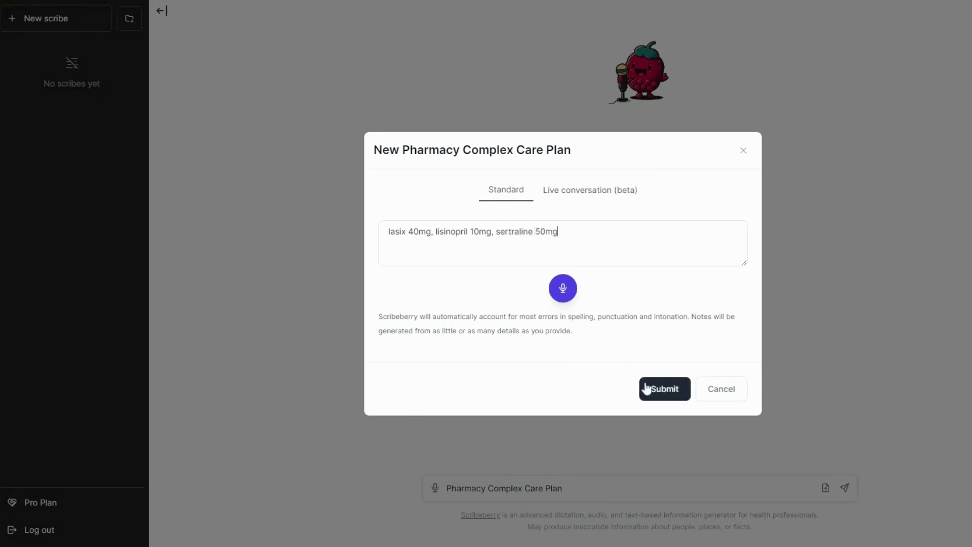
pyautogui.click(648, 389)
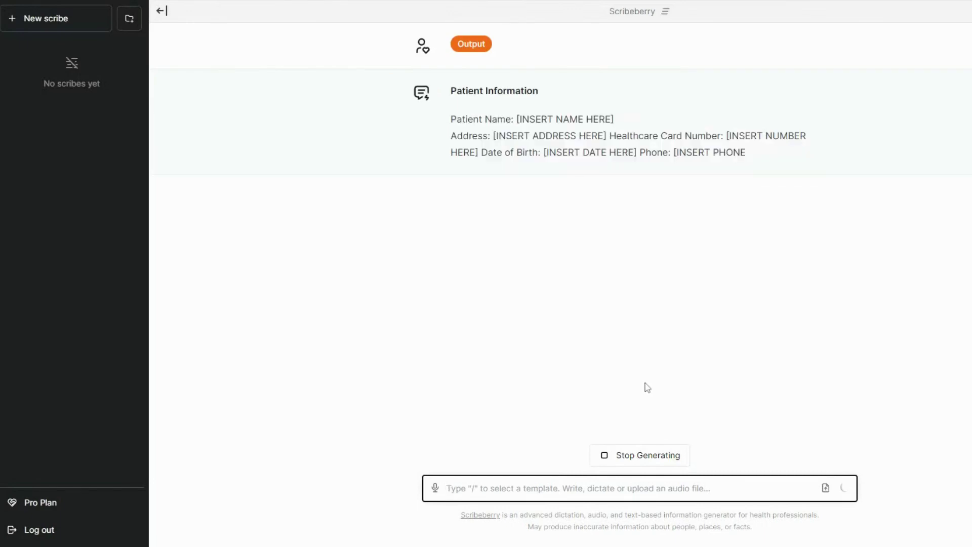